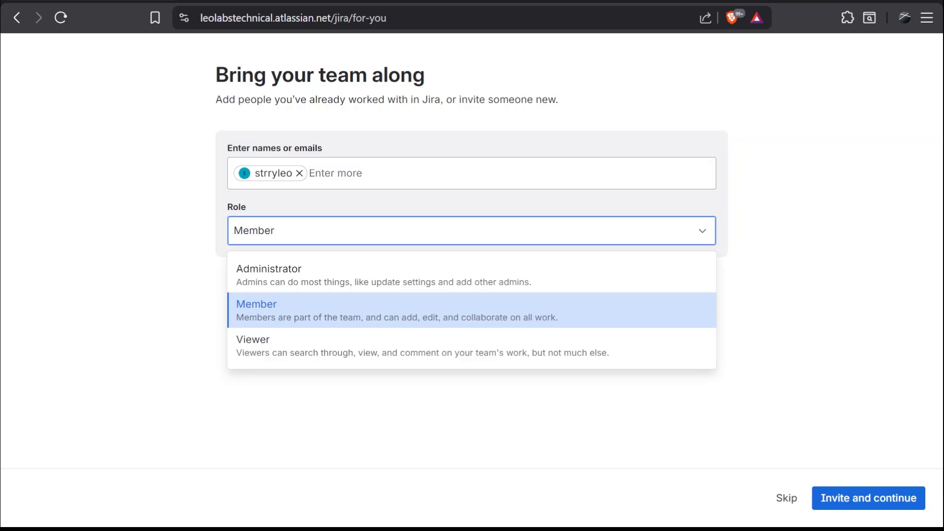
pyautogui.click(200, 266)
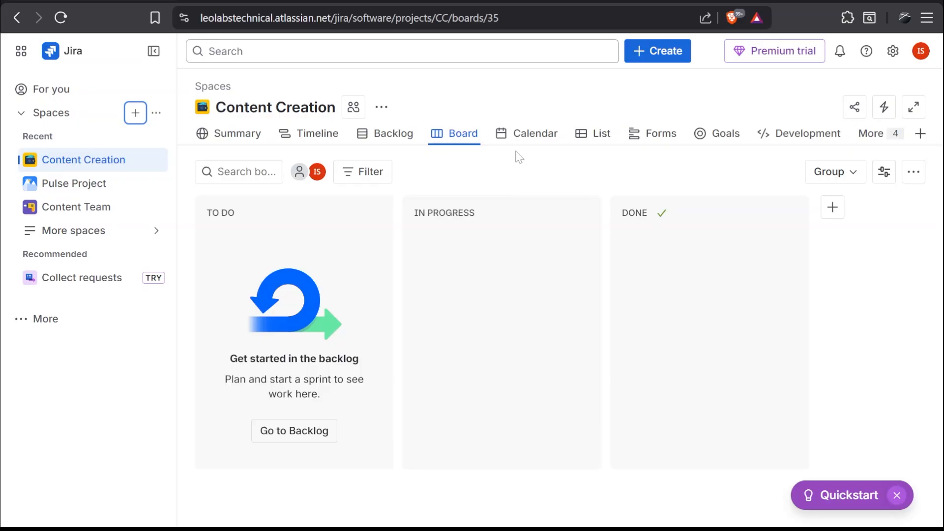
# Create an epic with the summary "Content Pipeline Automation" in the Content Creation space.
pyautogui.click(649, 58)
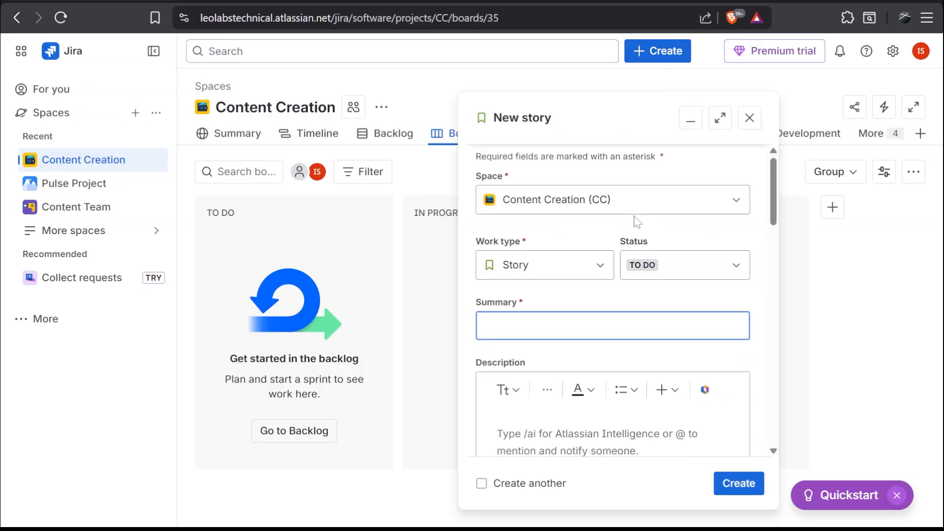
pyautogui.click(596, 222)
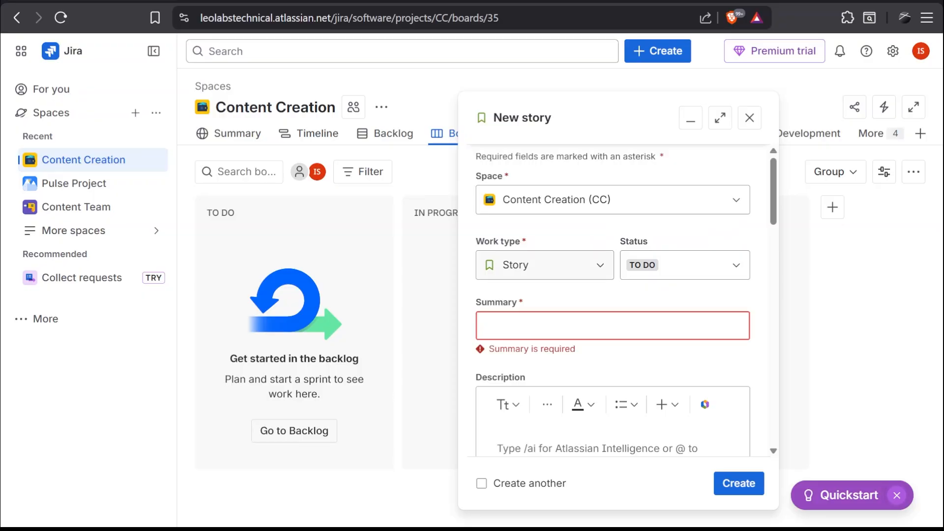
pyautogui.click(600, 266)
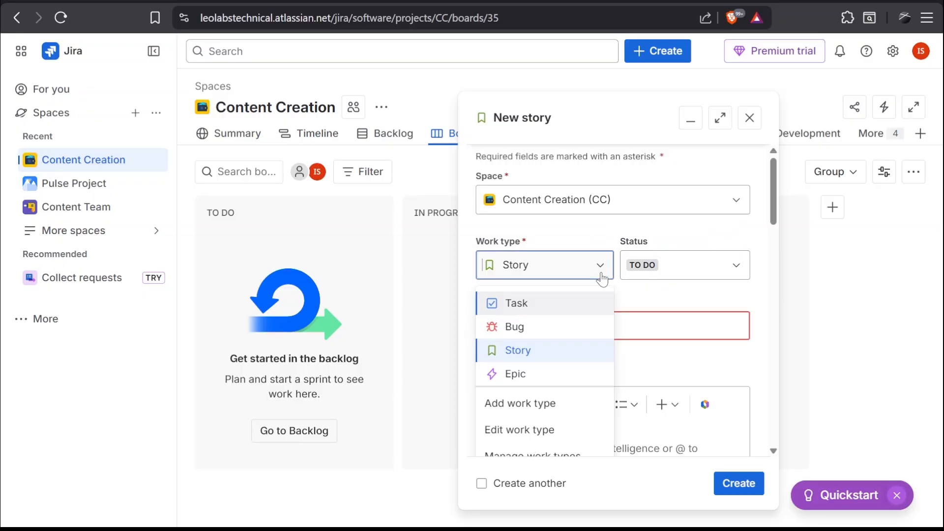
pyautogui.click(524, 374)
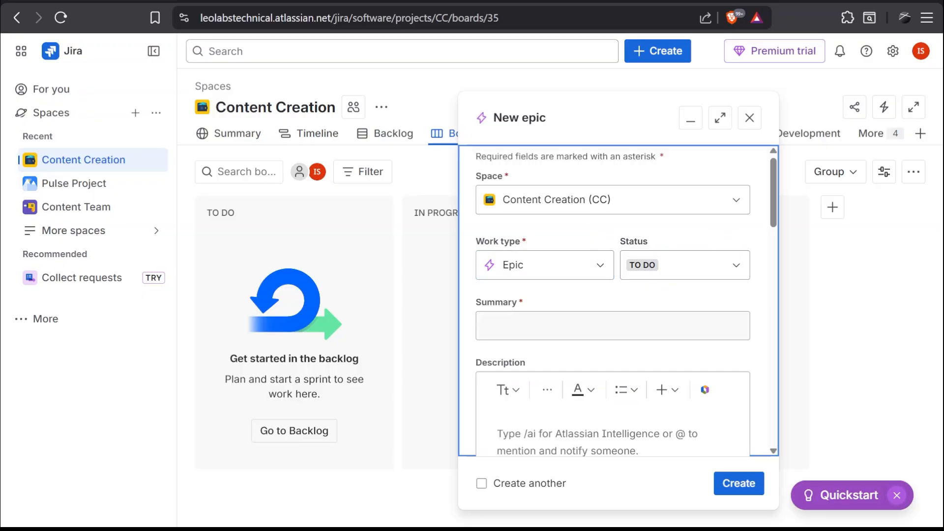
pyautogui.write('Content Pipeline Automation')
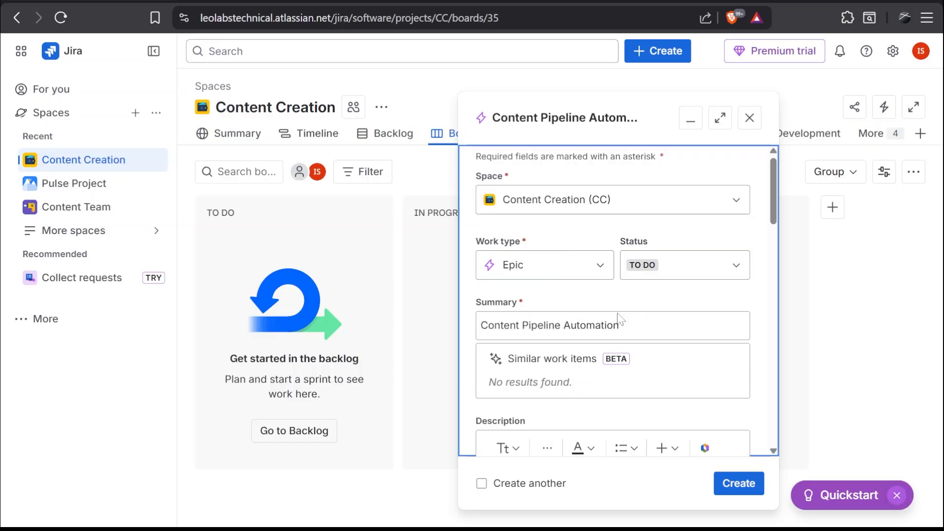
pyautogui.scroll(-5, 743, 261)
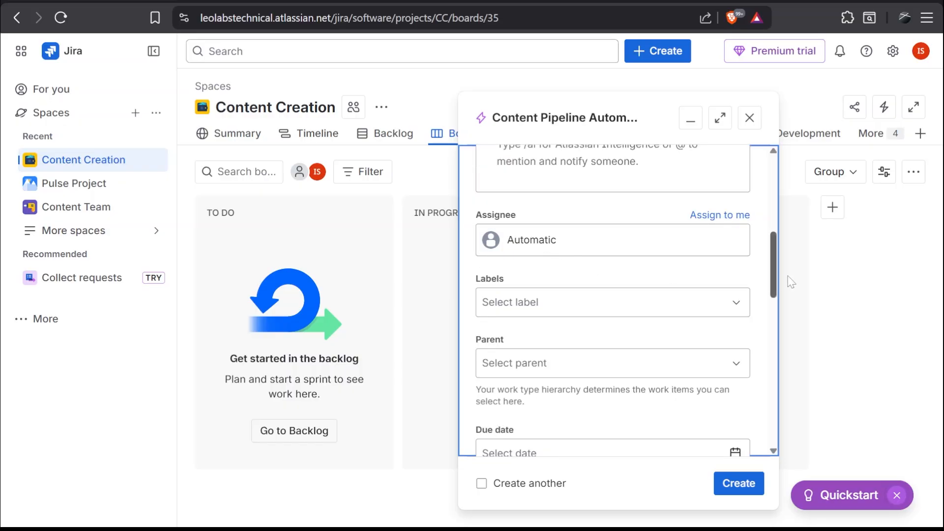
pyautogui.moveTo(773, 274); pyautogui.dragTo(774, 435)
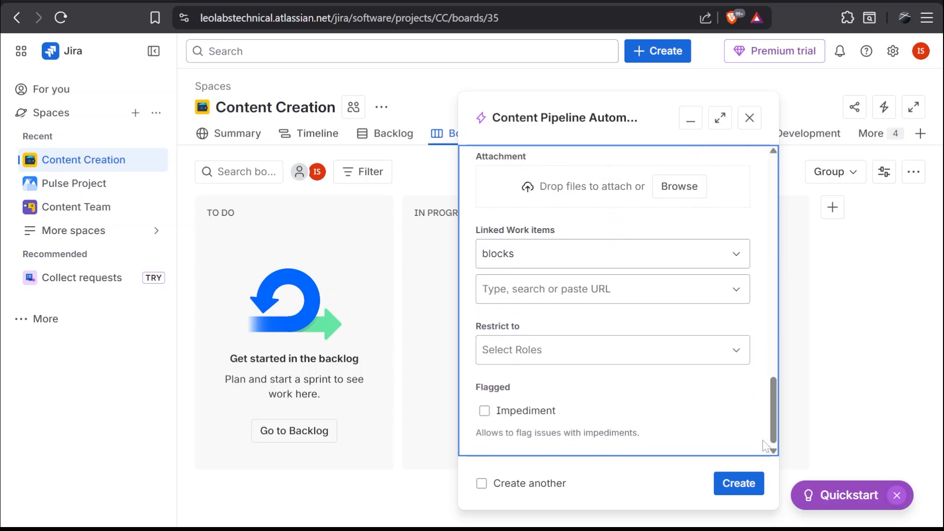
pyautogui.click(732, 488)
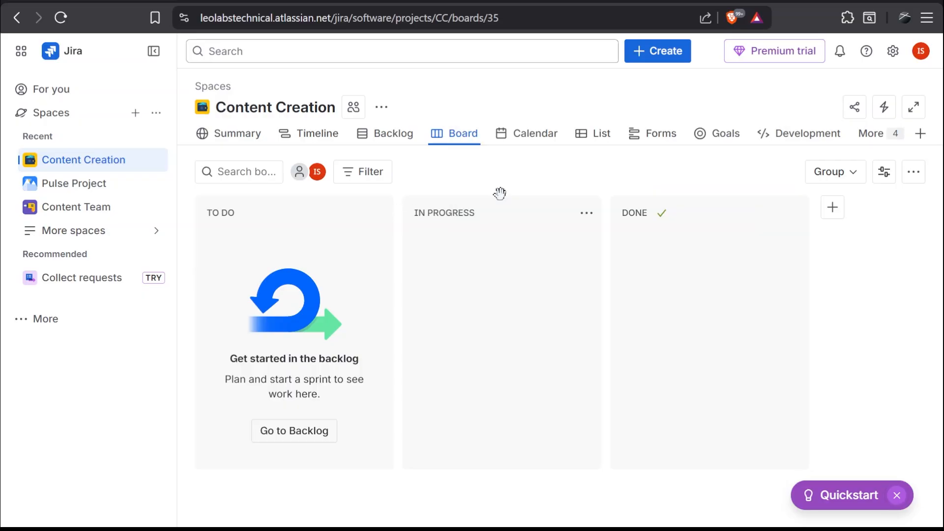
# Add a task named "Create an instagram poster" to the Content Creation backlog.
pyautogui.click(387, 140)
pyautogui.moveTo(942, 251); pyautogui.dragTo(943, 317)
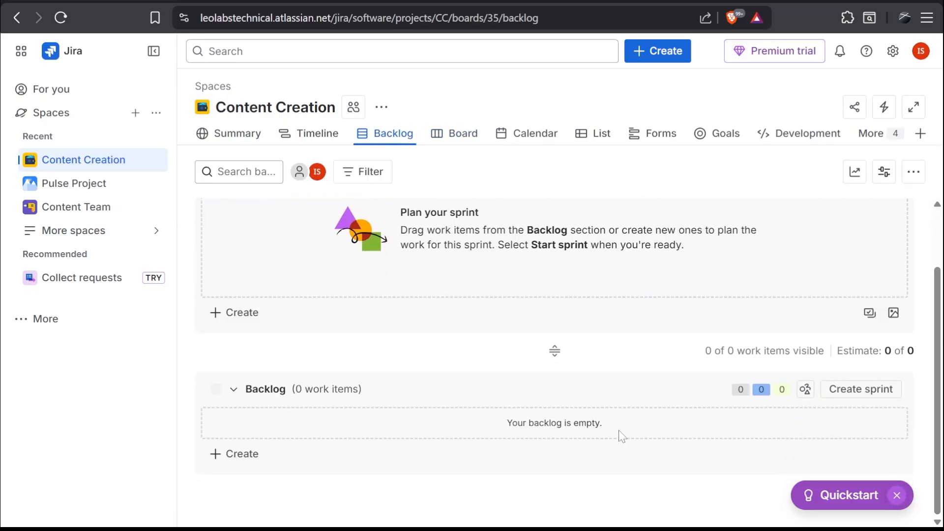
pyautogui.click(227, 455)
pyautogui.write('z')
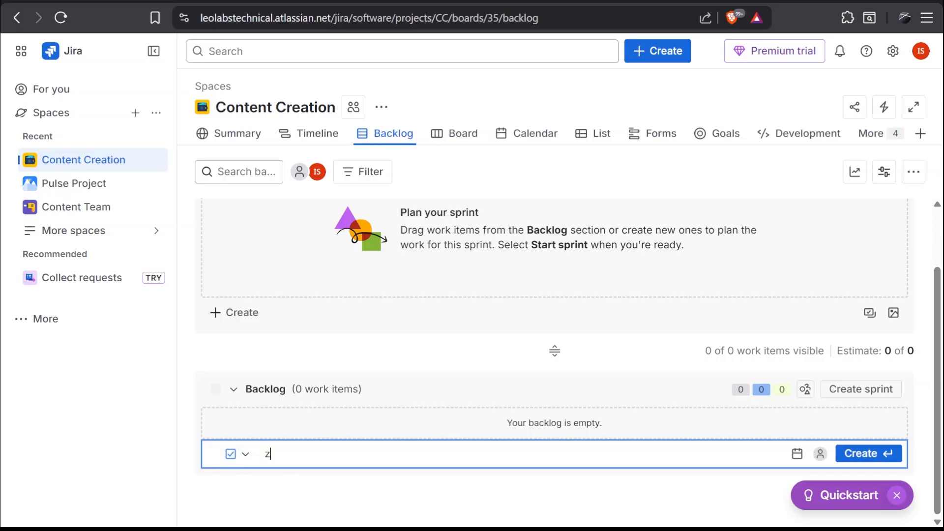
pyautogui.press('BackSpace')
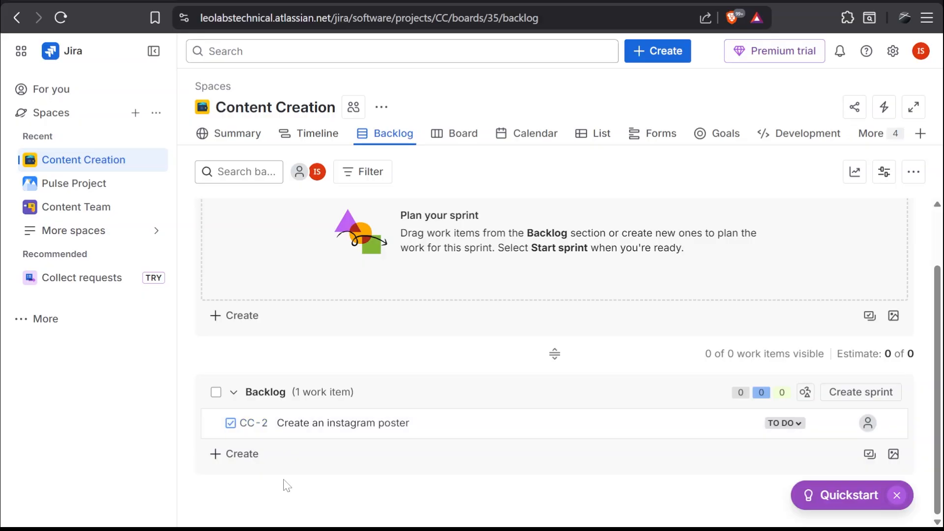
# Add a story named "Topic research and finalization" to the backlog and move it into CC Sprint 1.
pyautogui.click(243, 454)
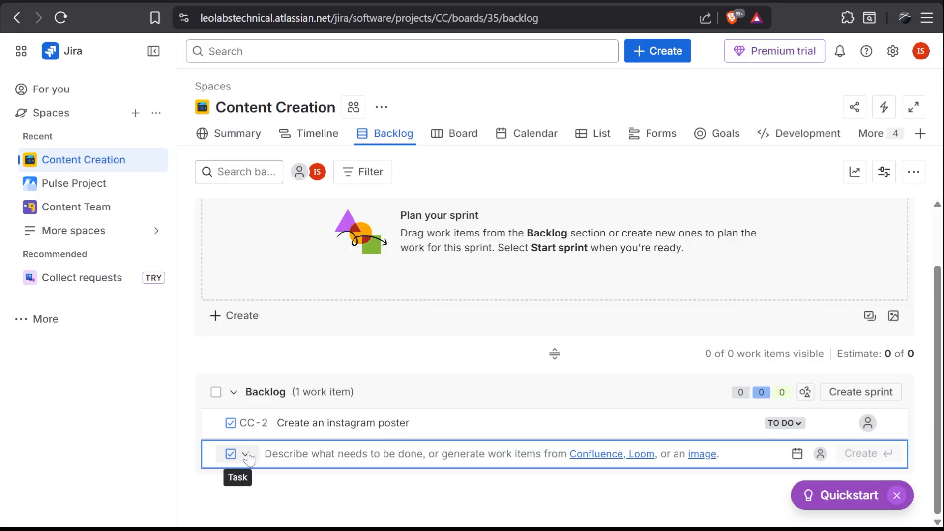
pyautogui.click(246, 455)
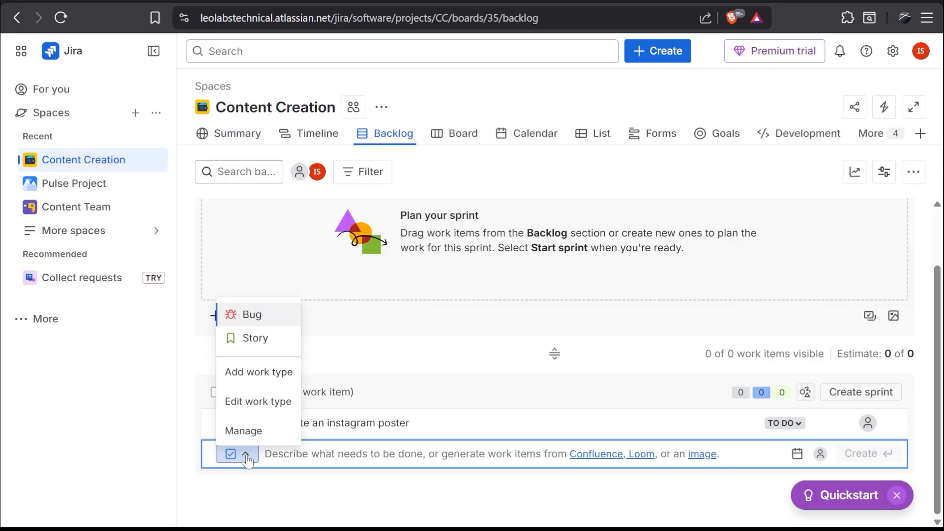
pyautogui.click(267, 344)
pyautogui.write('Topic research and finalization')
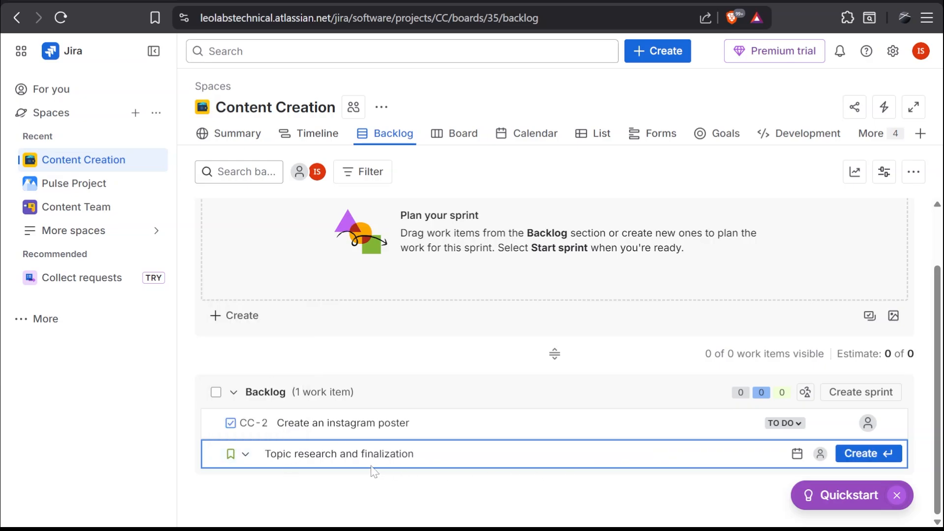
pyautogui.click(860, 454)
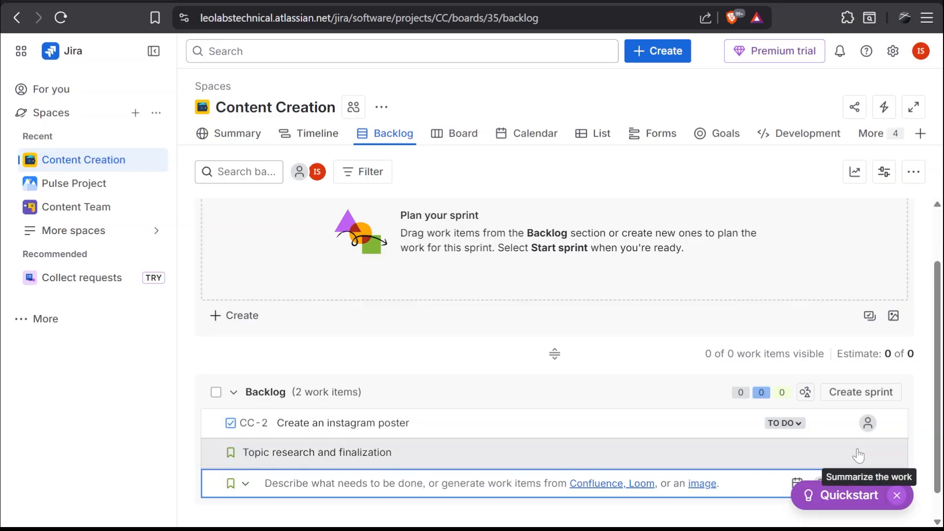
pyautogui.moveTo(858, 454); pyautogui.dragTo(503, 305)
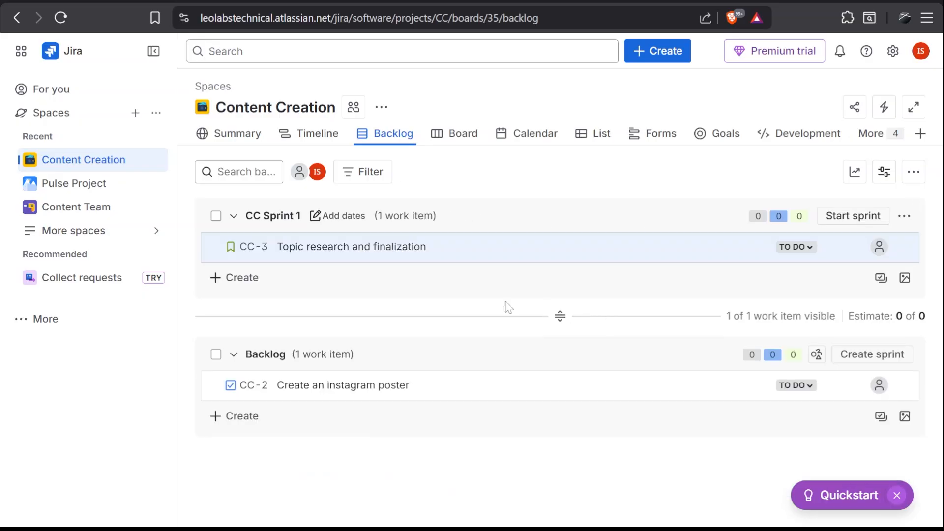
# Open the "Topic research and finalization" story and link it as "is blocked by" the CC-1 Content Pipeline Automation epic.
pyautogui.click(316, 248)
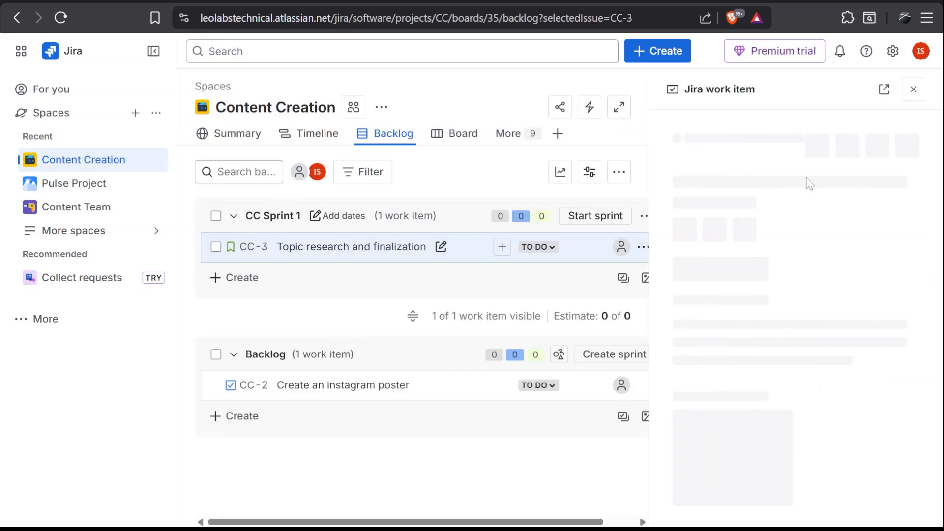
pyautogui.scroll(-4, 668, 223)
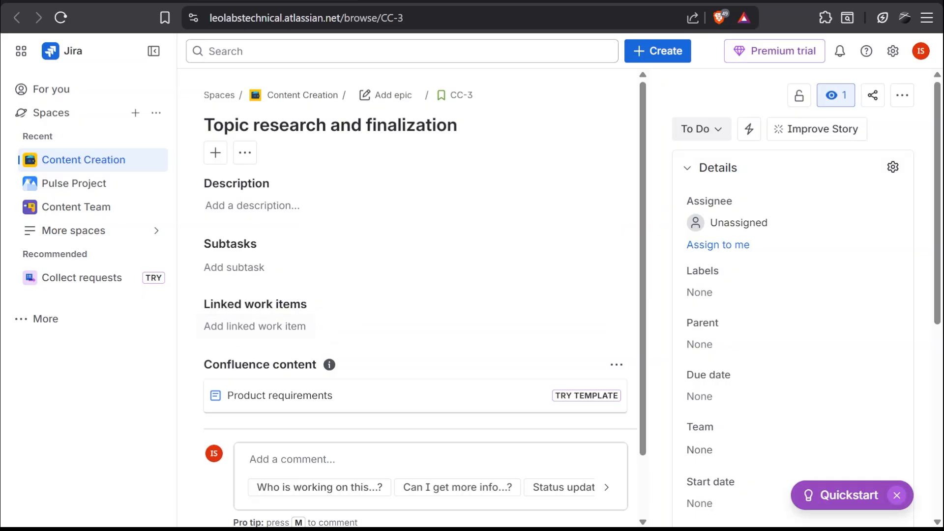
pyautogui.click(266, 326)
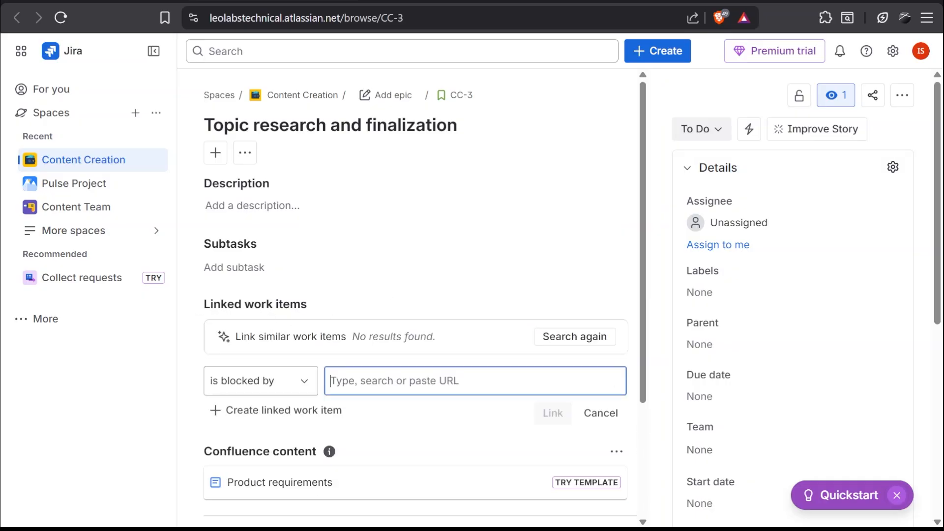
pyautogui.click(345, 381)
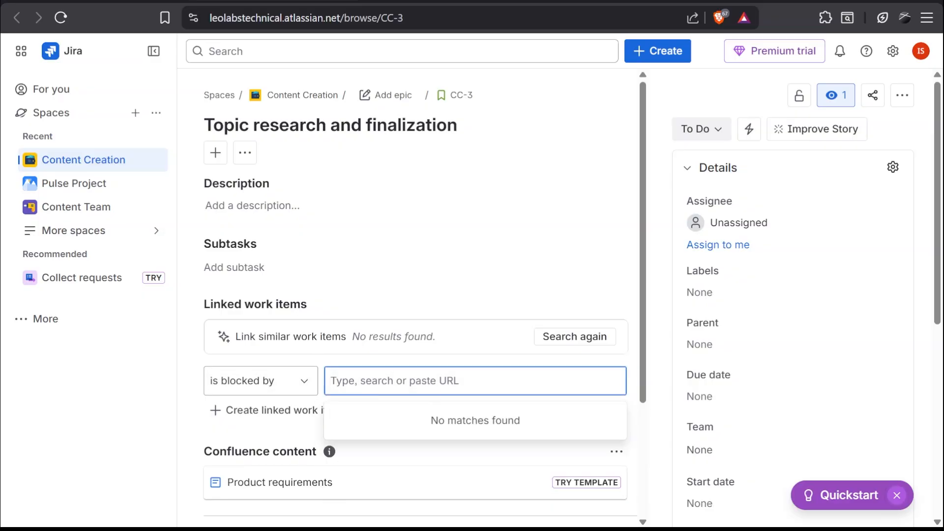
pyautogui.write('cc')
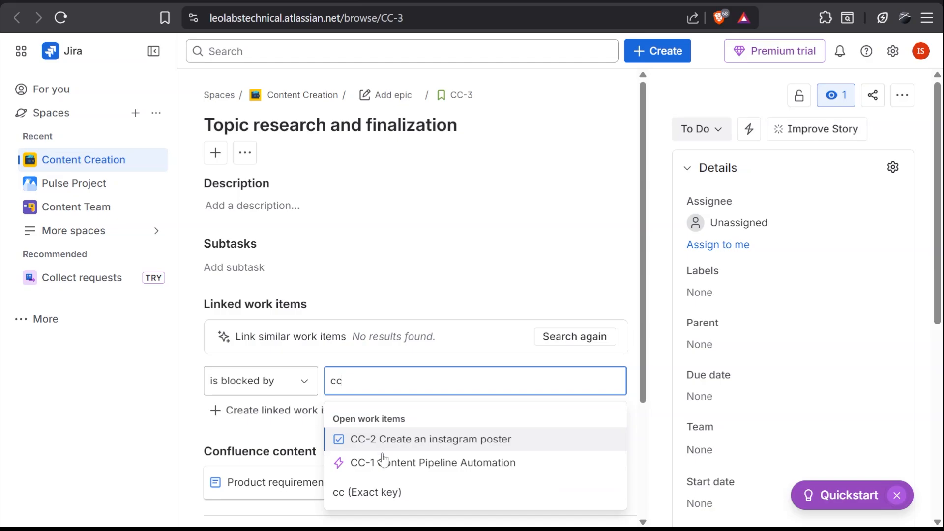
pyautogui.click(402, 465)
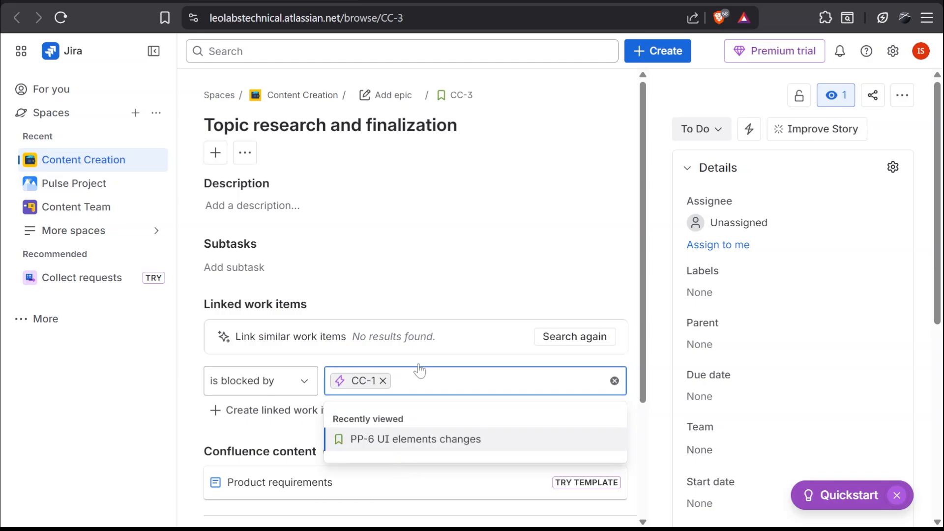
pyautogui.click(455, 291)
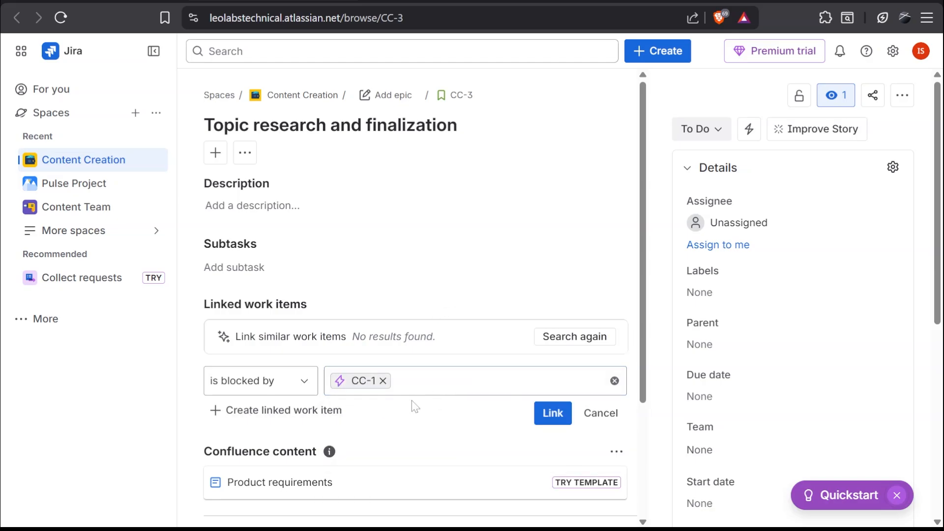
pyautogui.click(552, 413)
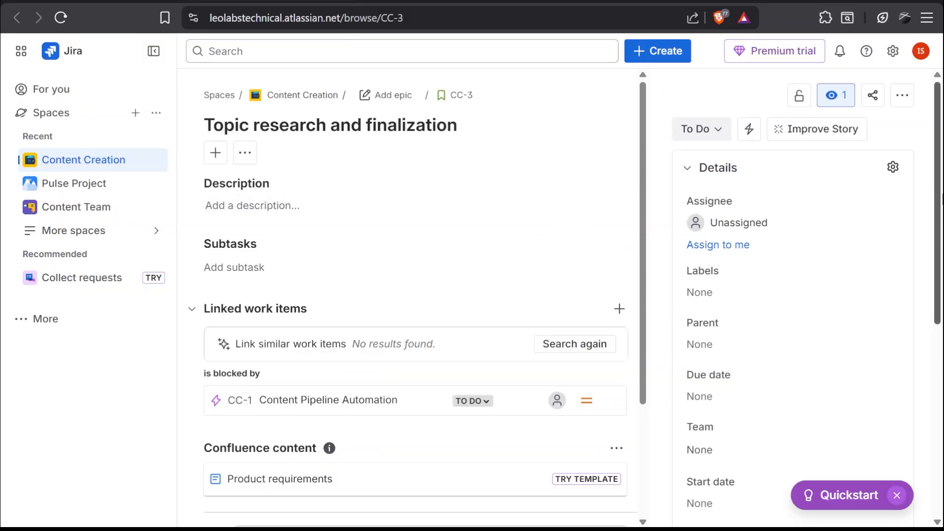
# Set the story point estimate of "Topic research and finalization" to 10 and return to the backlog.
pyautogui.scroll(-4, 939, 105)
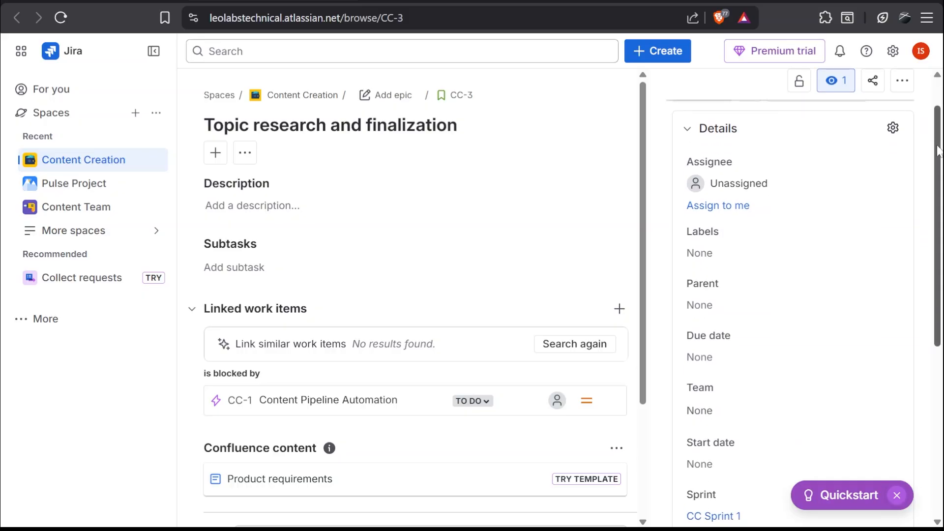
pyautogui.scroll(-2, 728, 371)
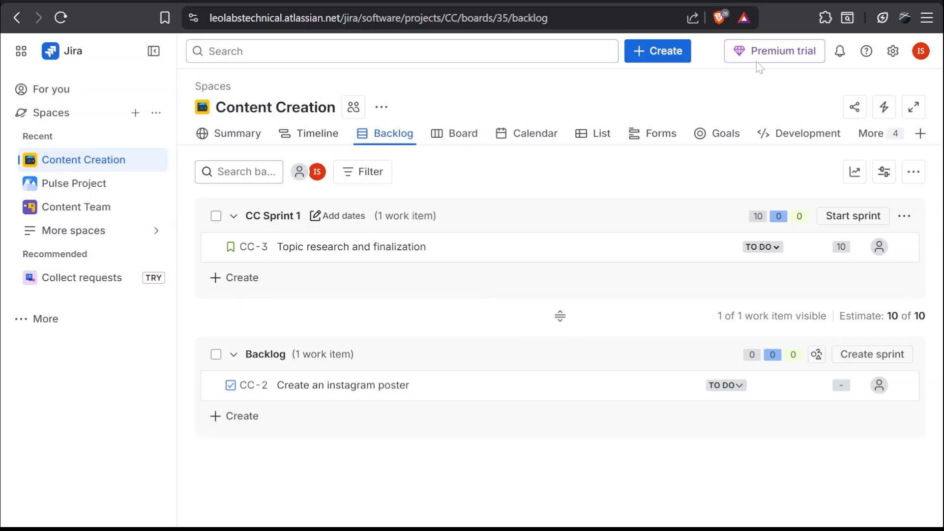
# Start a new story with a summary beginning "Scripting hooks and" and set its parent to CC-1 Content Pipeline Automation.
pyautogui.click(660, 54)
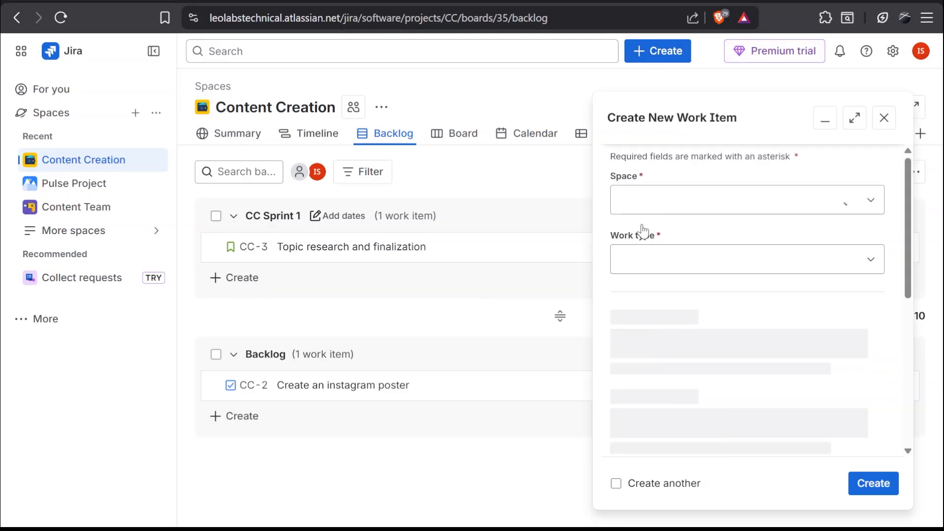
pyautogui.click(732, 275)
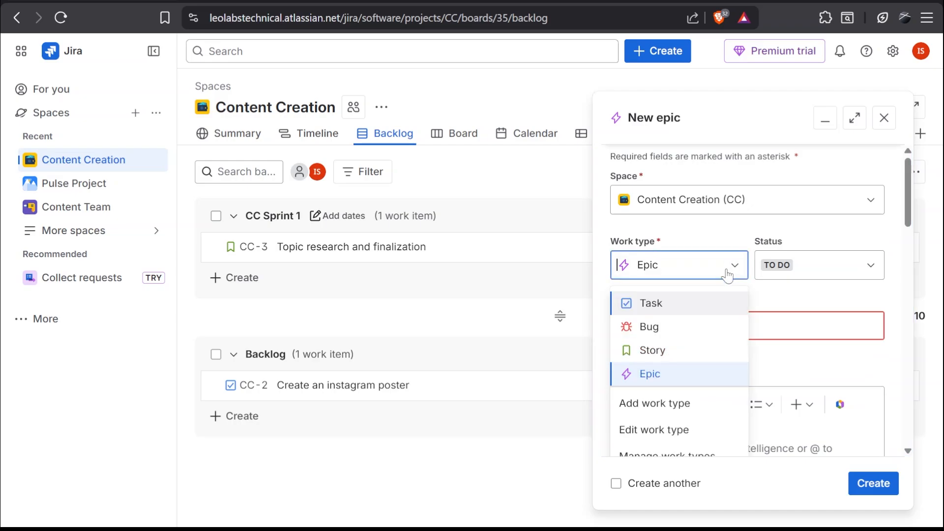
pyautogui.click(683, 358)
pyautogui.moveTo(908, 231); pyautogui.dragTo(908, 291)
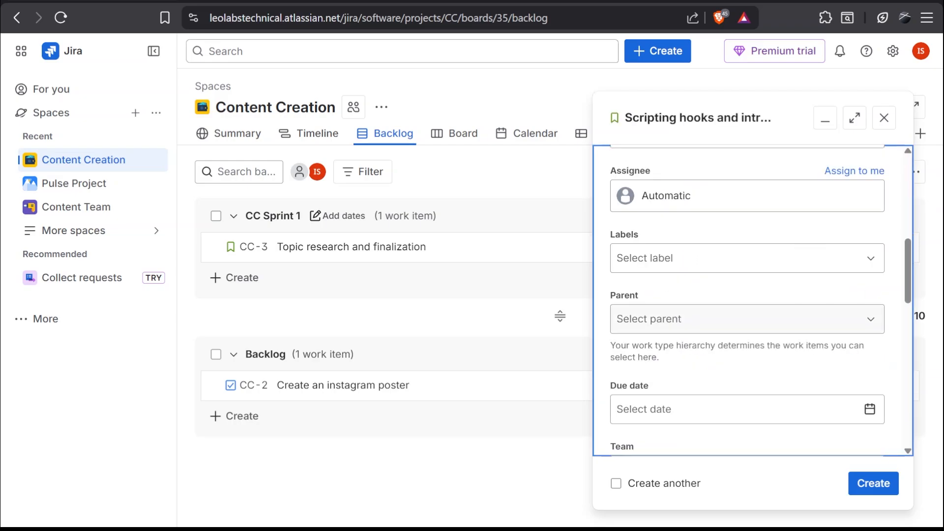
pyautogui.click(738, 319)
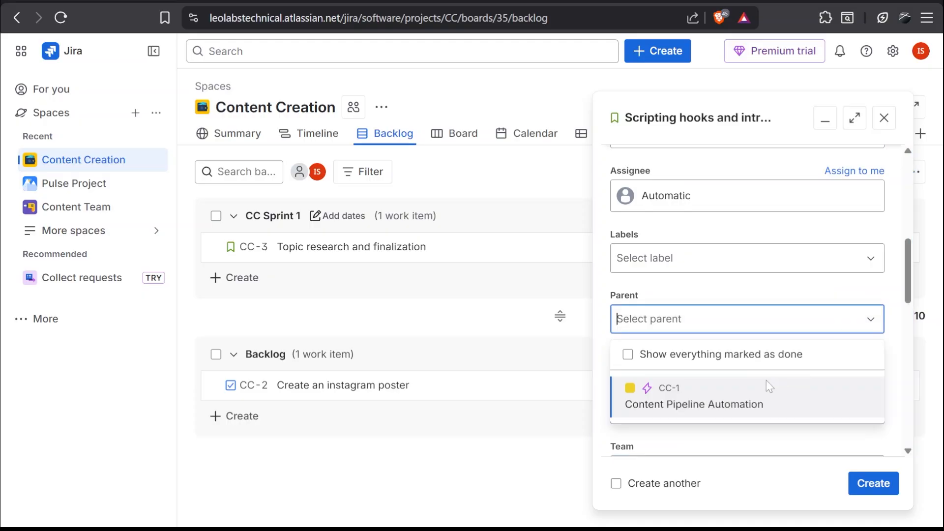
pyautogui.click(686, 404)
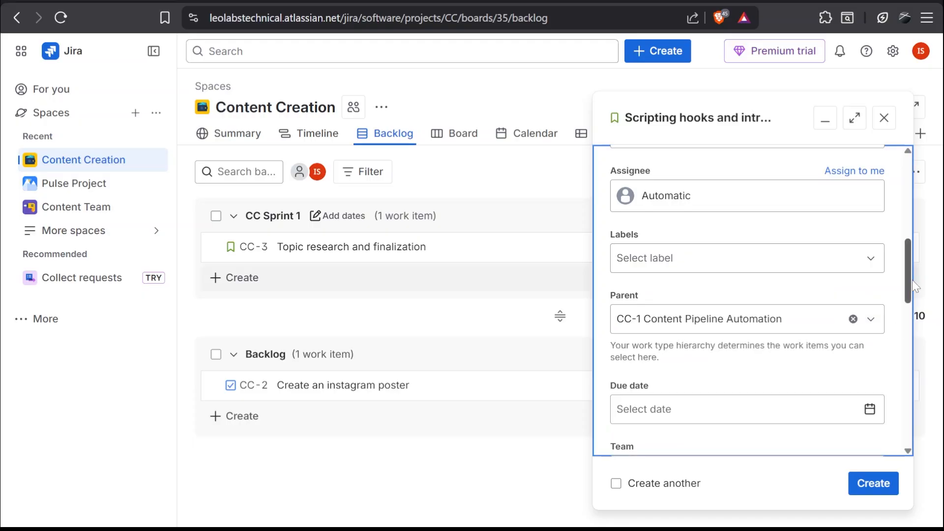
# Assign the new scripting hooks story to CC Sprint 1.
pyautogui.scroll(-5, 893, 261)
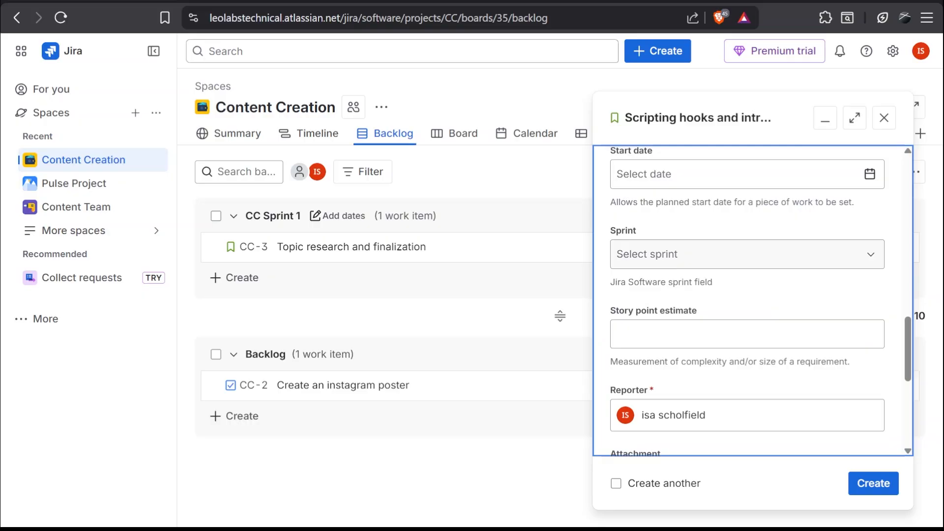
pyautogui.click(748, 253)
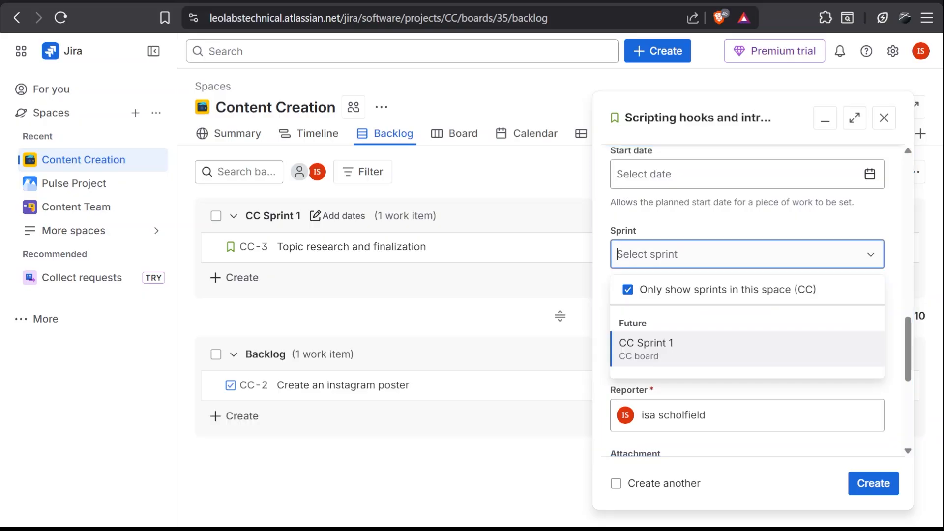
pyautogui.click(742, 355)
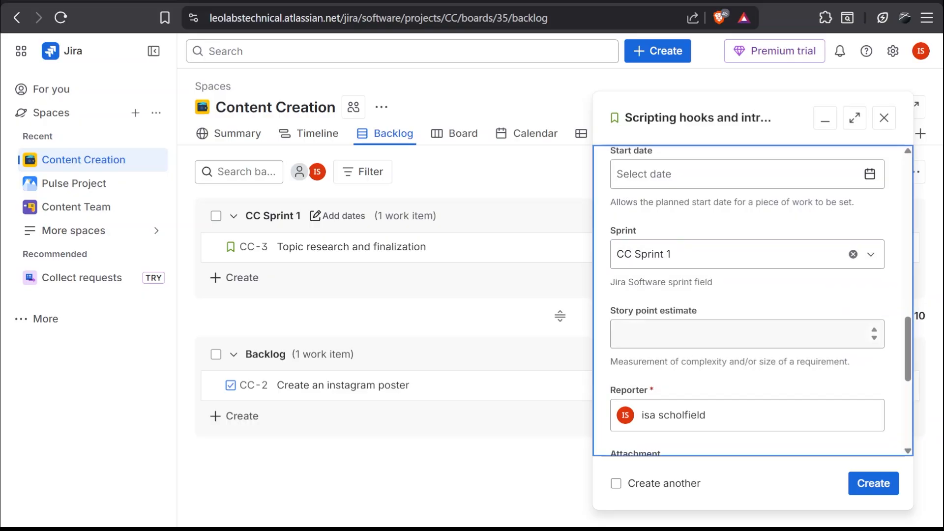
# Give the new story a story point estimate of 20 and create it as "Scripting hooks and introduction".
pyautogui.scroll(-5, 752, 300)
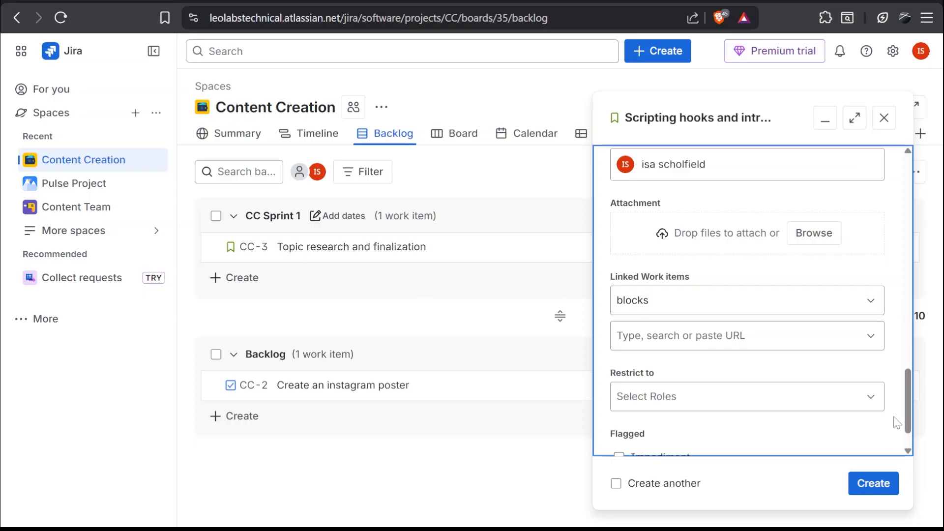
pyautogui.scroll(-2, 910, 438)
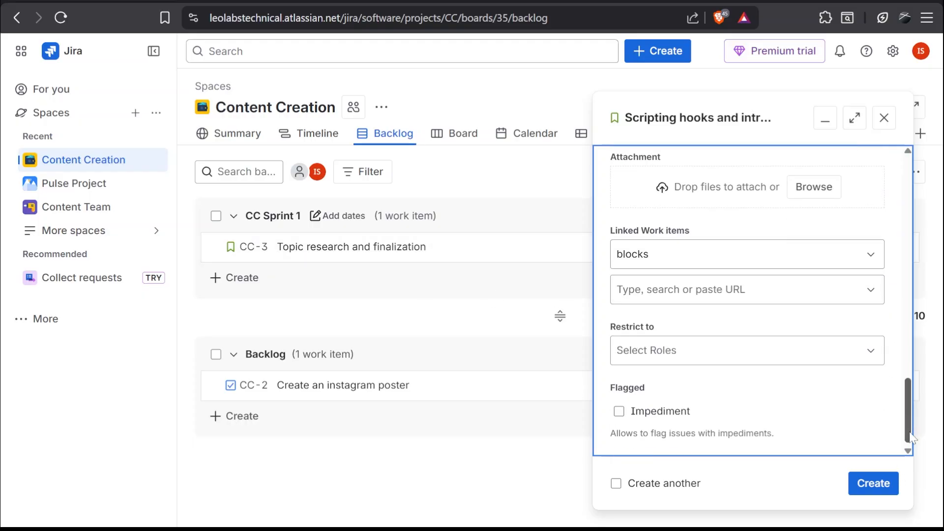
pyautogui.click(874, 487)
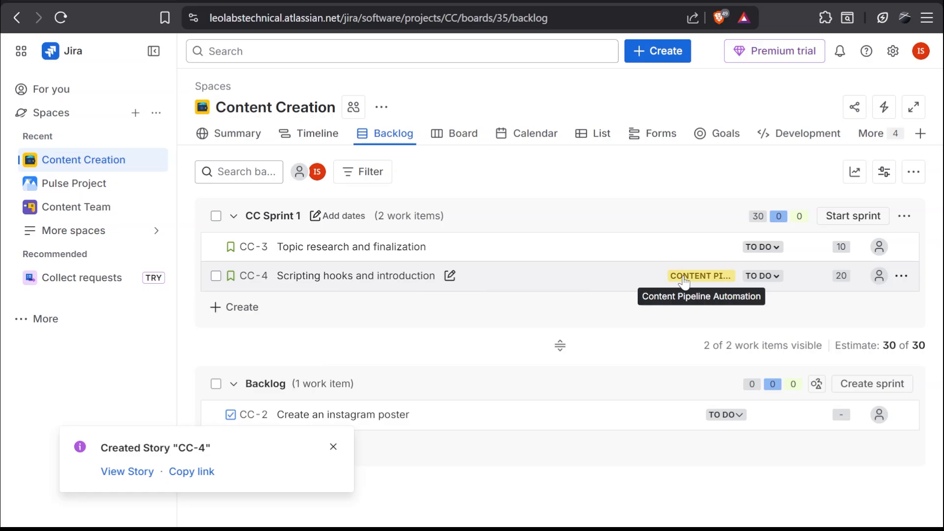
# Assign the "Topic research and finalization" story in CC Sprint 1 to the CC-1 Content Pipeline Automation epic.
pyautogui.click(625, 317)
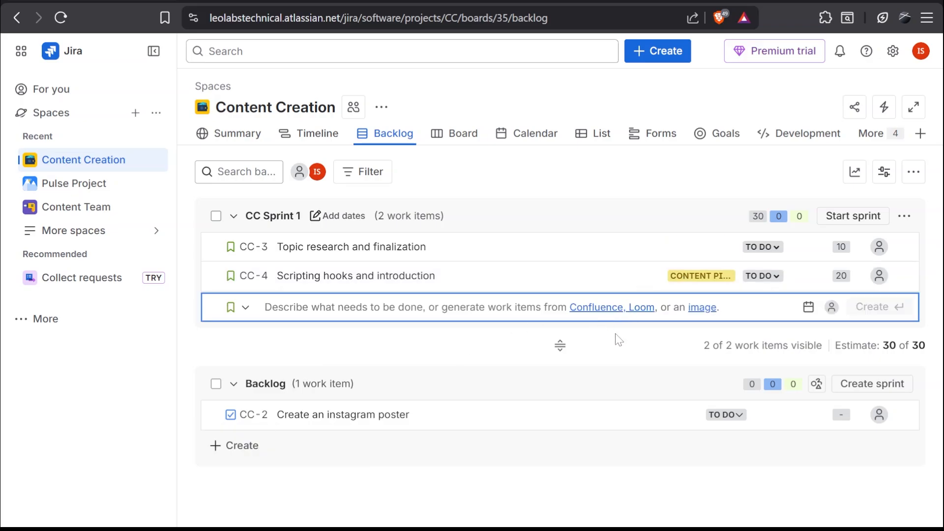
pyautogui.click(618, 340)
pyautogui.click(691, 253)
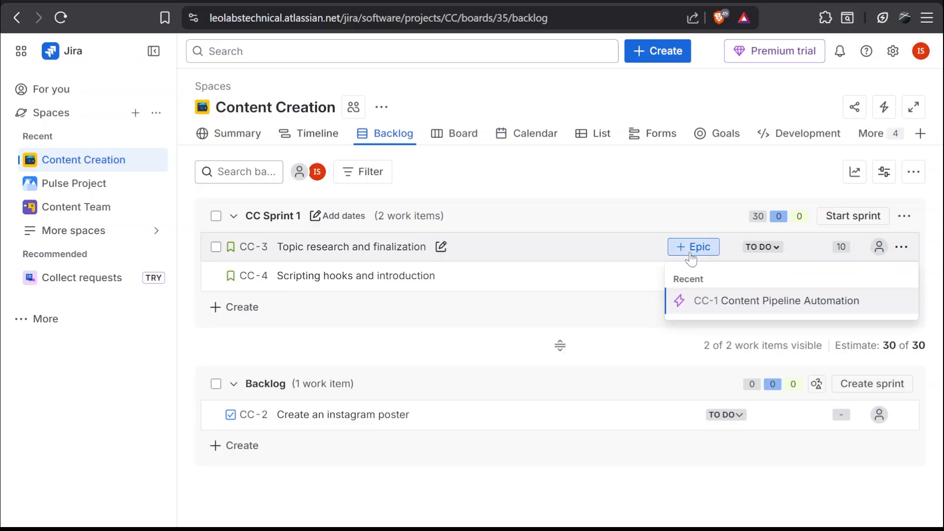
pyautogui.click(696, 301)
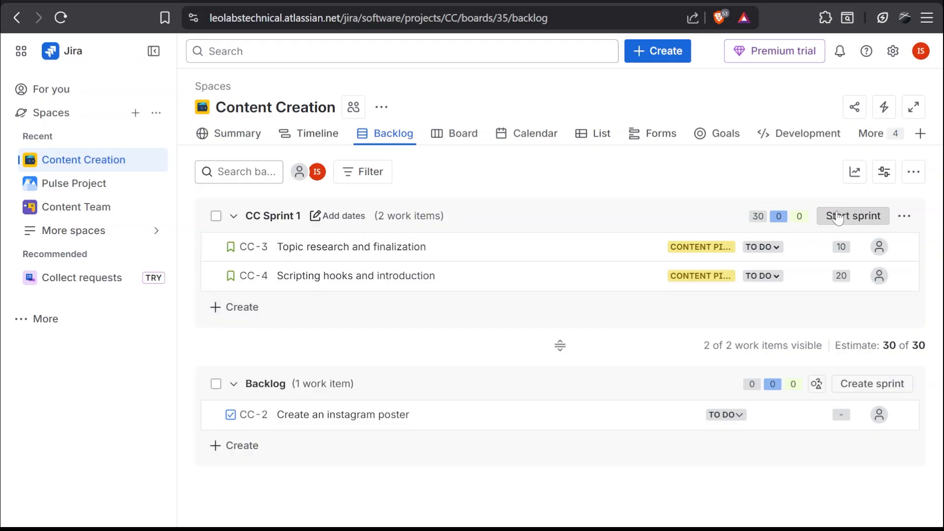
# Start CC Sprint 1 with a duration of 2 weeks and a start date of 2/9/2026.
pyautogui.click(856, 220)
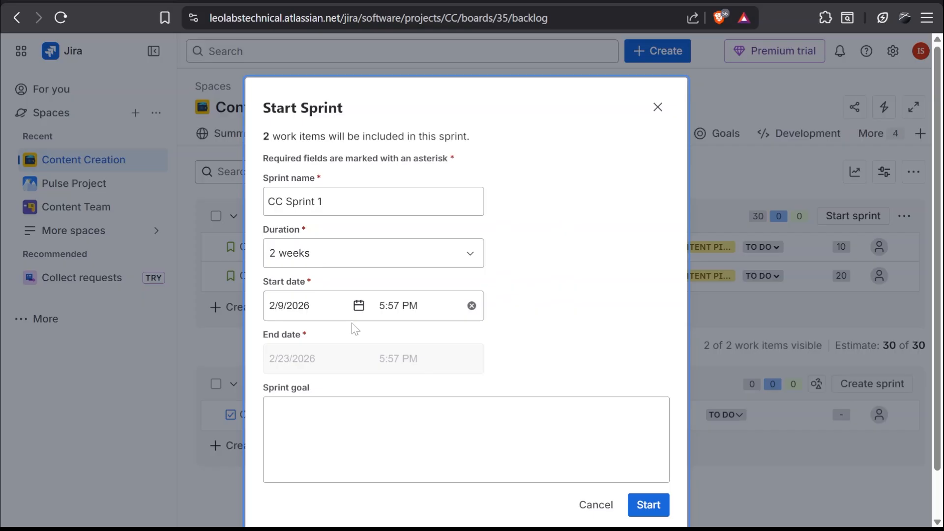
pyautogui.click(648, 505)
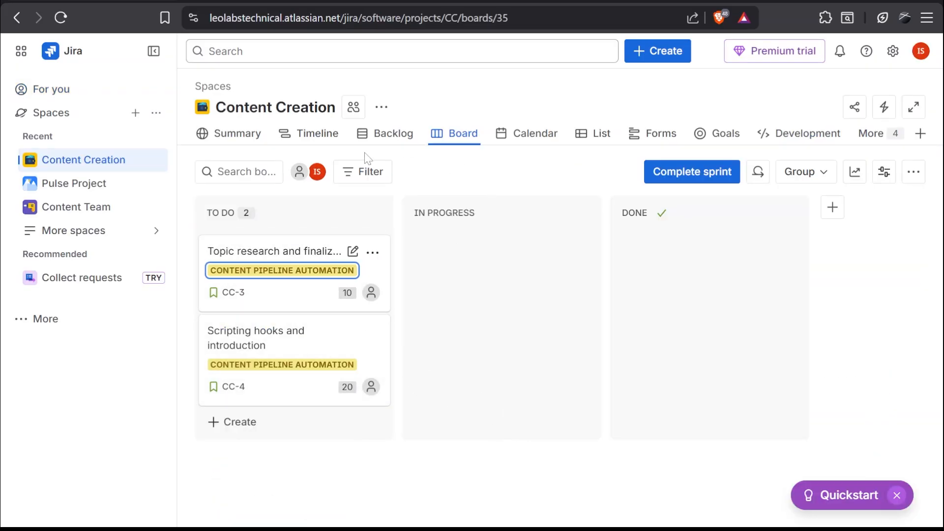
# Review the CC-1 Content Pipeline Automation epic on the timeline, examining its child work items, linked work items and details, and close it.
pyautogui.click(311, 140)
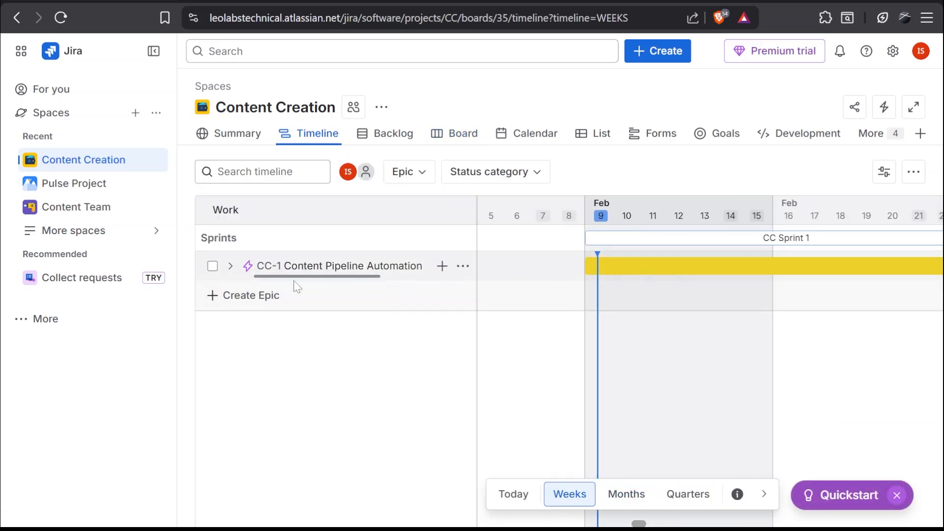
pyautogui.click(318, 267)
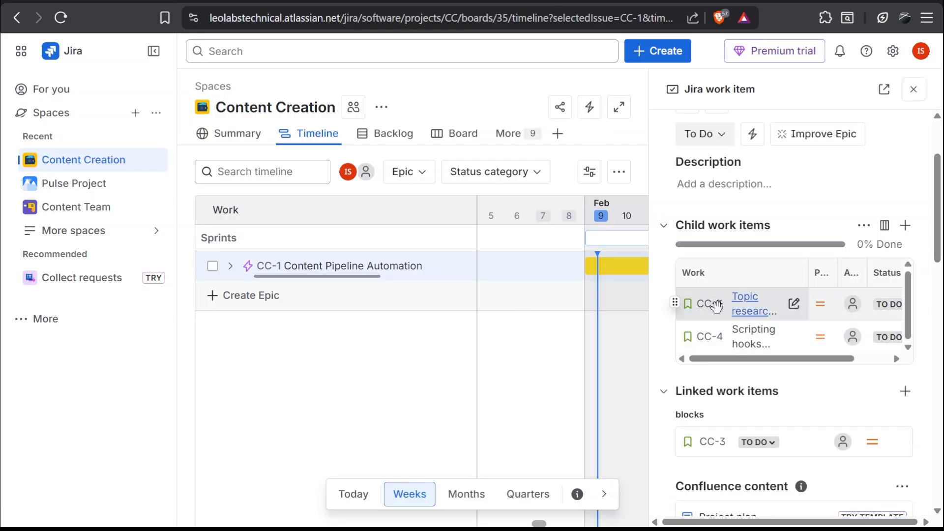
pyautogui.scroll(-1, 797, 297)
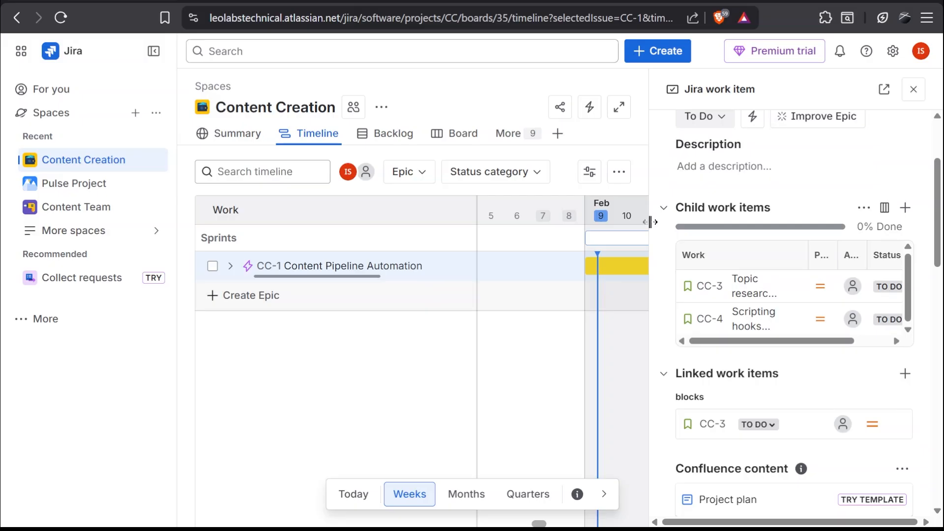
pyautogui.scroll(-4, 942, 221)
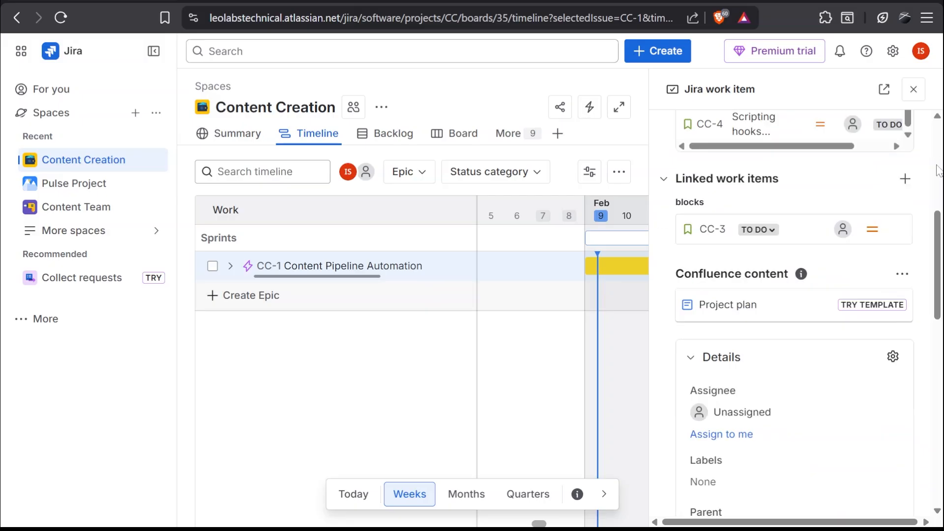
pyautogui.click(914, 89)
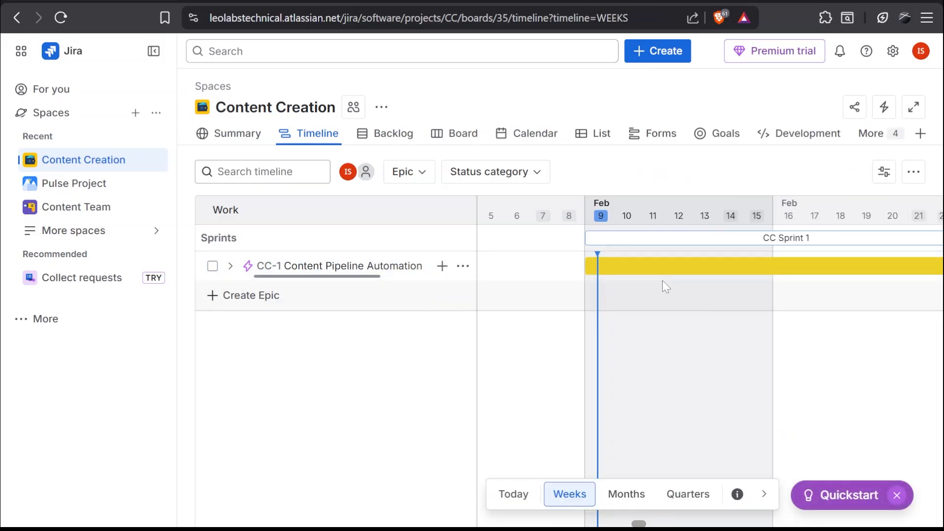